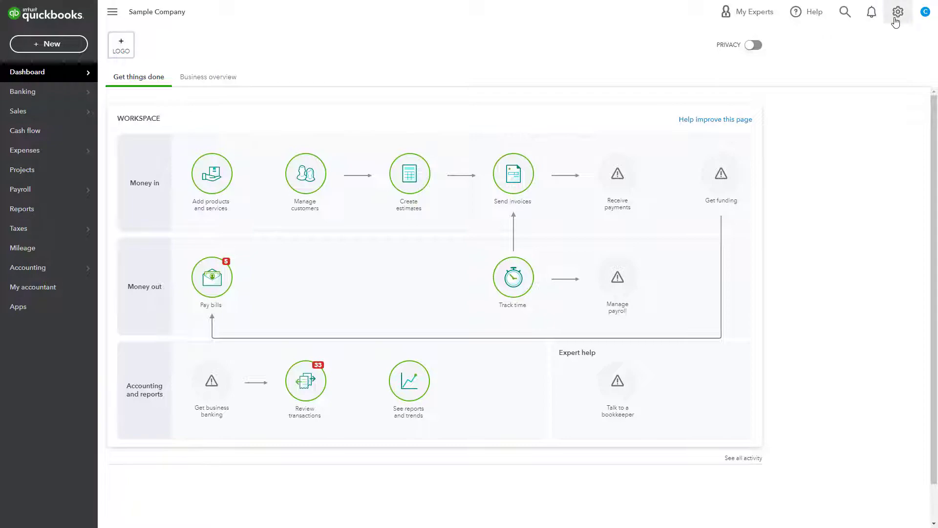
Enable account numbers for the chart of accounts in the company's advanced account settings and save the change
left_click(897, 15)
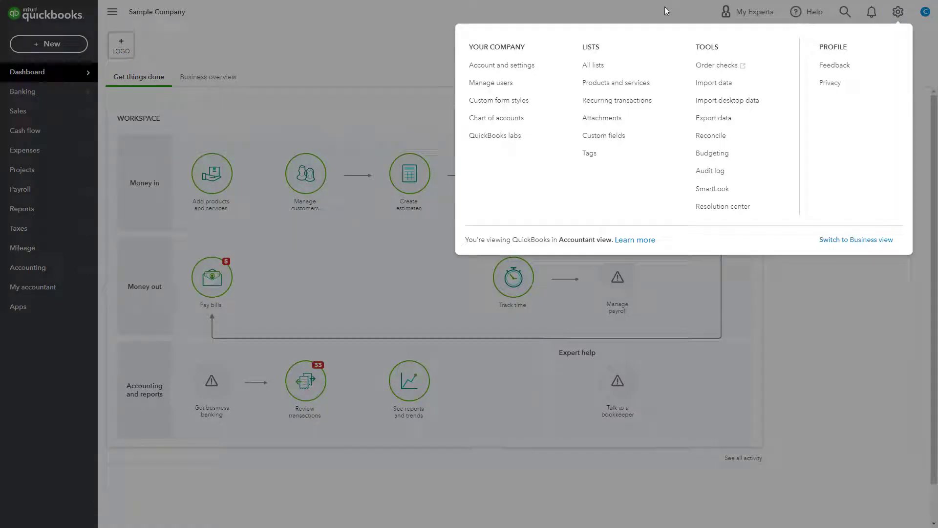
left_click(537, 72)
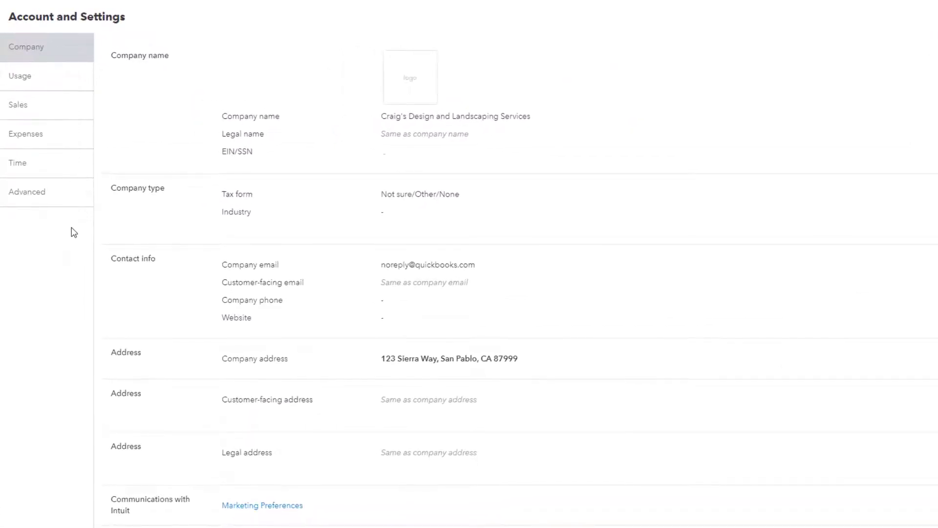
left_click(80, 210)
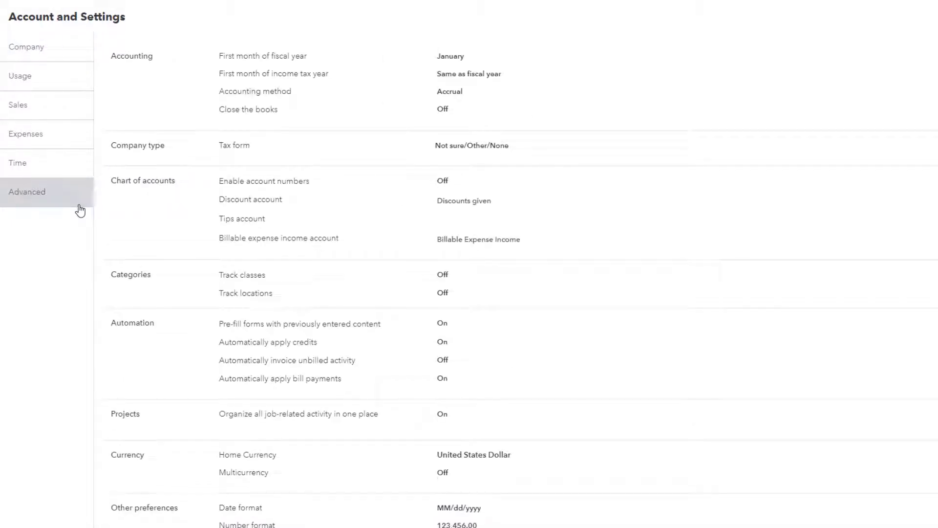
left_click(439, 182)
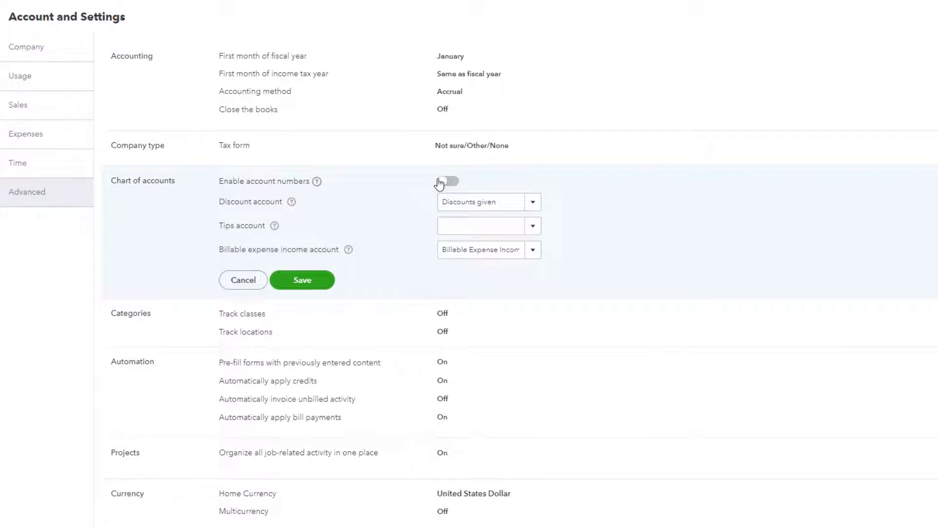
left_click(446, 181)
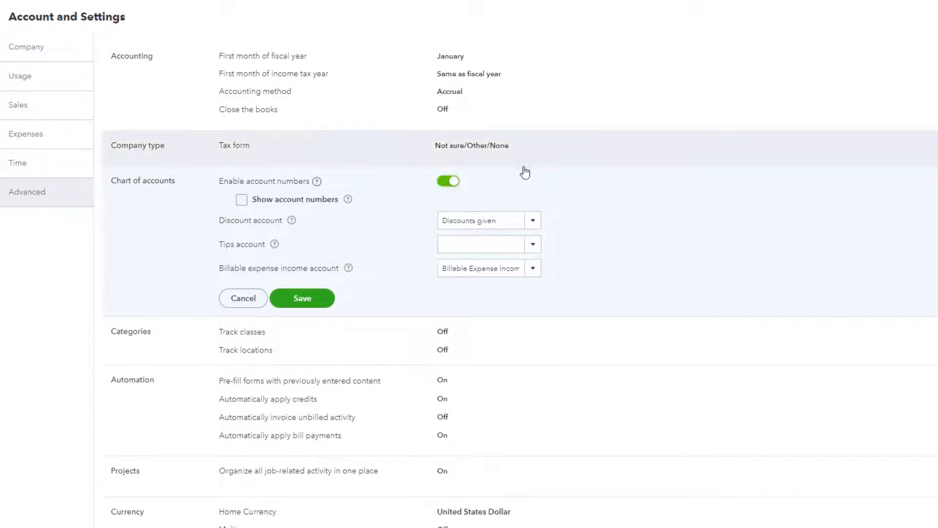
left_click(320, 299)
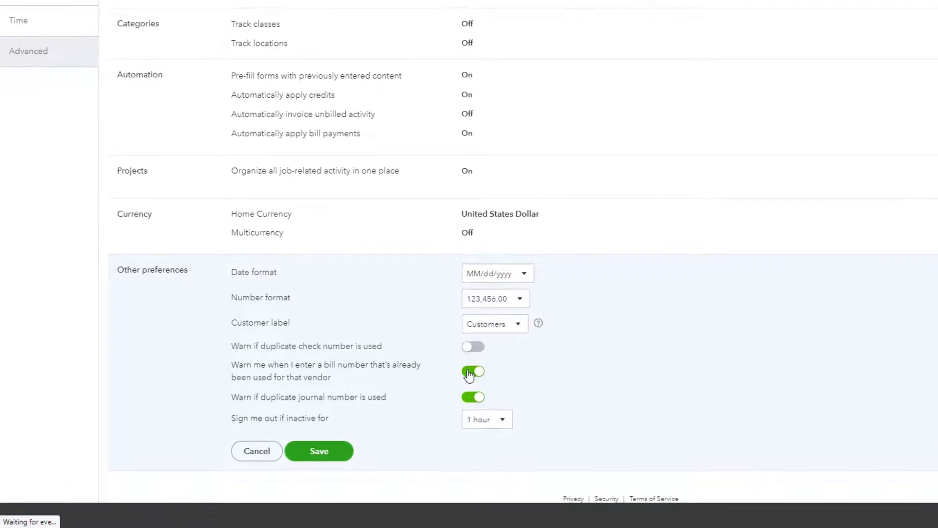
Turn off the duplicate bill number and duplicate journal number warnings in the other preferences, and save
left_click(469, 373)
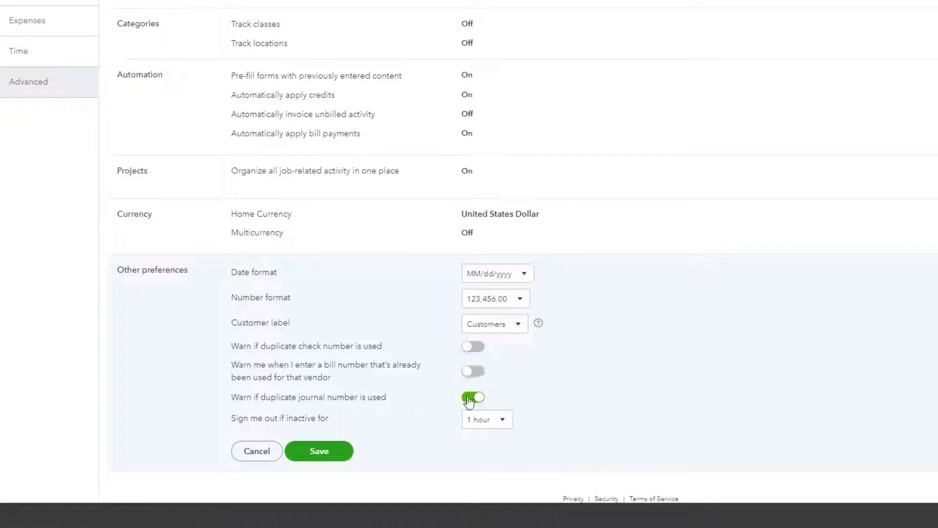
left_click(469, 399)
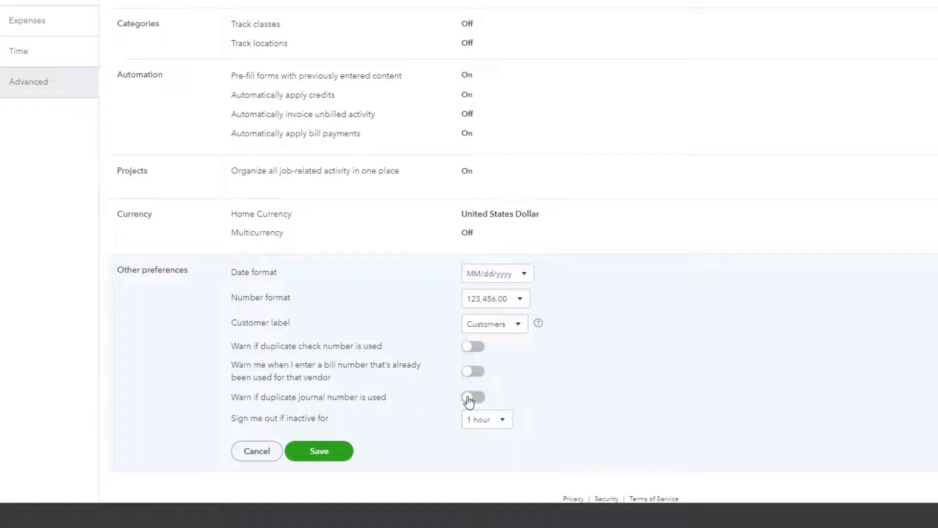
left_click(344, 458)
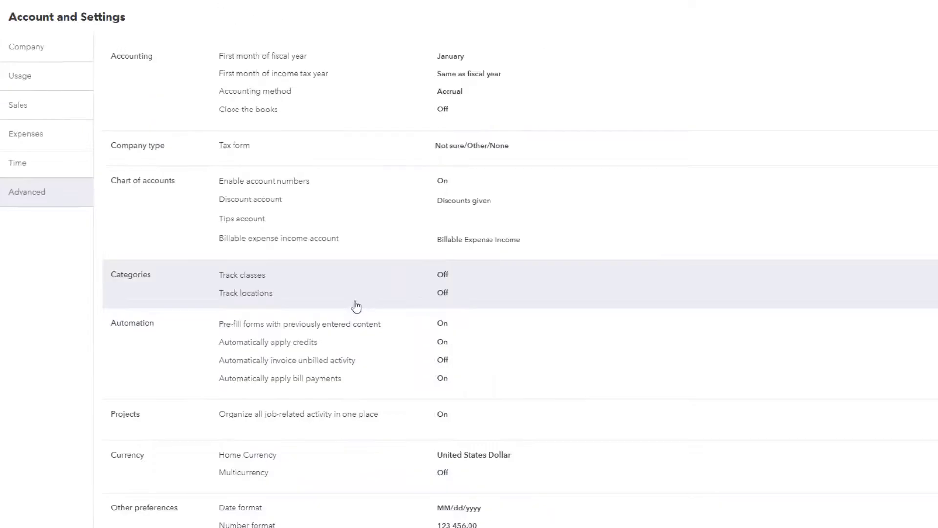
Turn on location tracking in the categories settings with the Location label and save
left_click(356, 306)
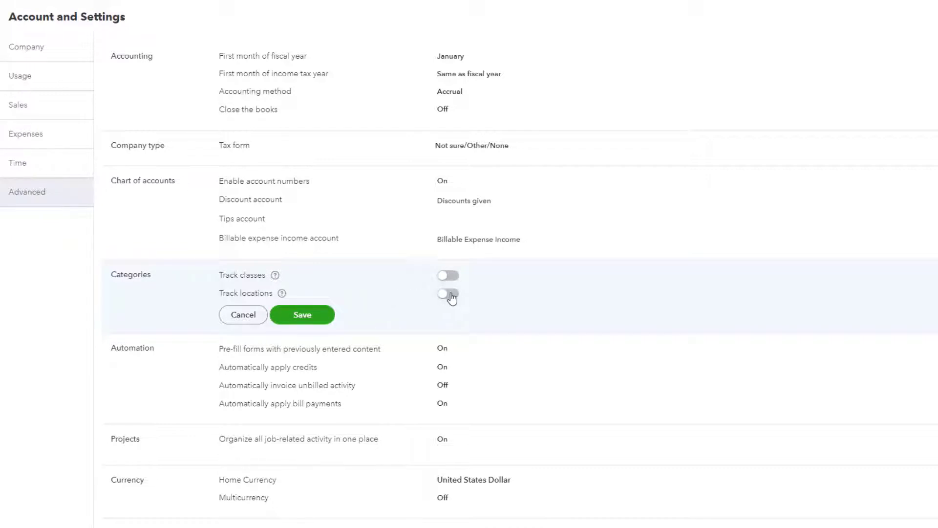
left_click(449, 294)
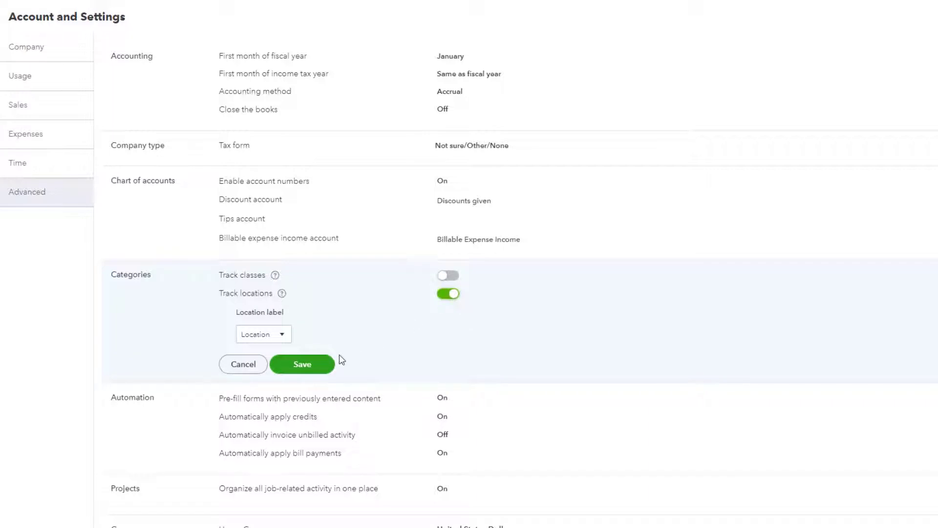
left_click(303, 365)
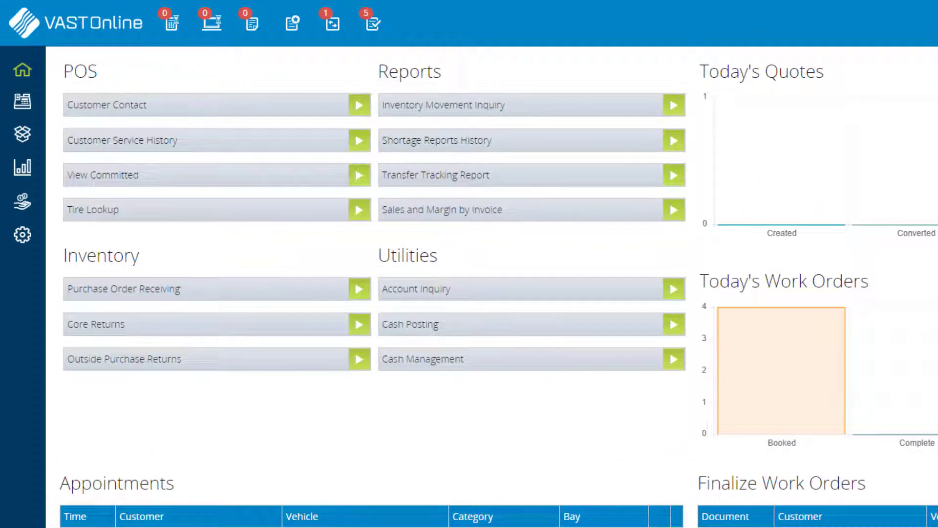
Switch to VAST Online, open the Service Integration setup and choose Quickbooks as the integration for Account Integrator
left_click(29, 244)
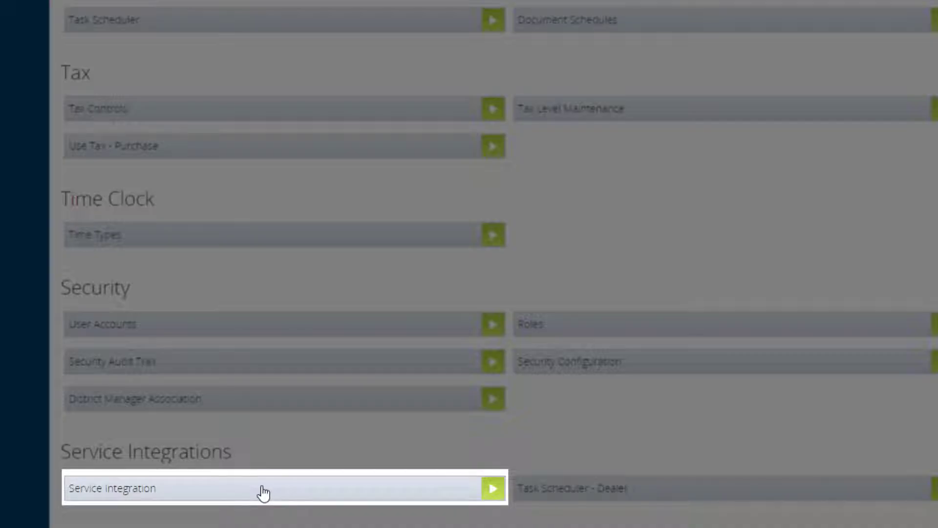
left_click(264, 488)
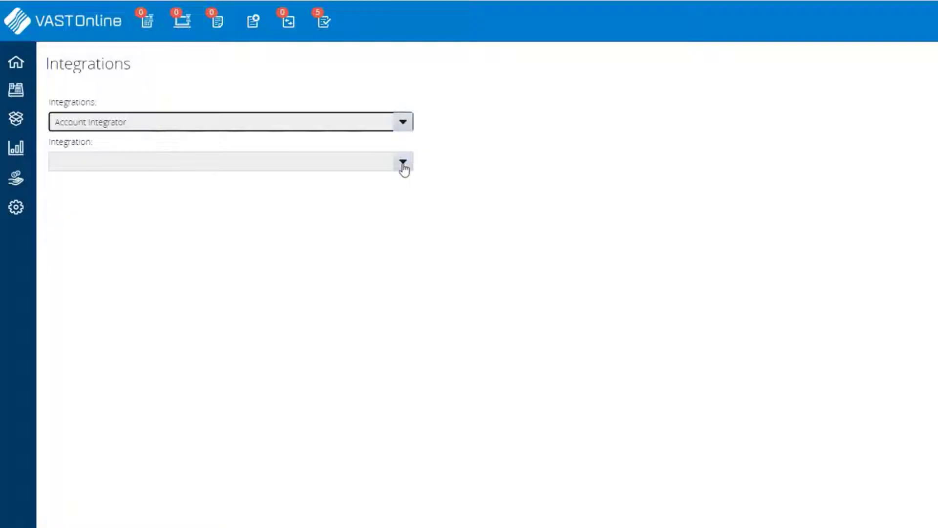
left_click(403, 164)
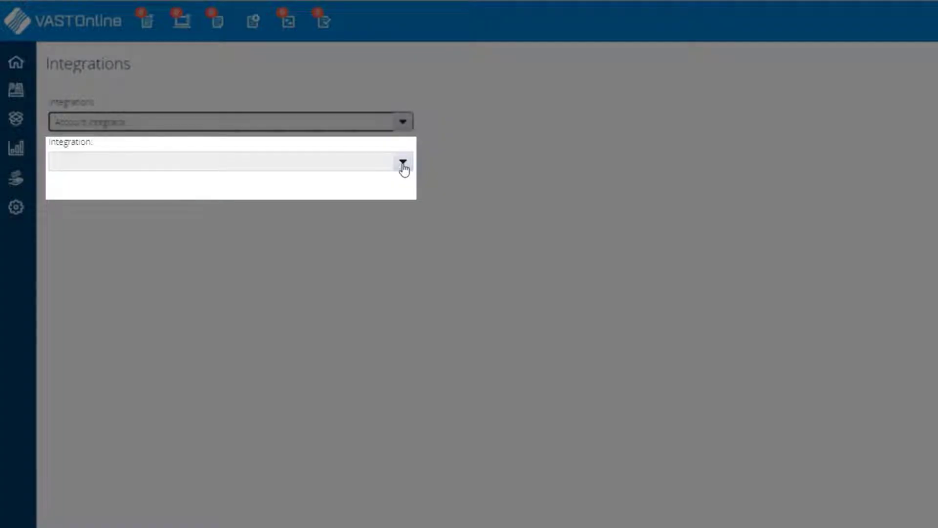
left_click(393, 194)
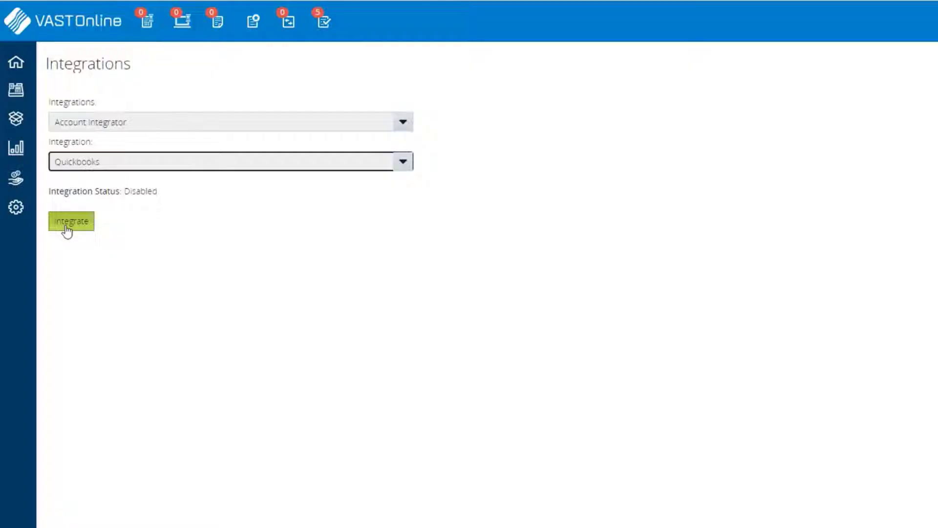
Initiate the integration with QuickBooks and authorize VastOnline to connect to the QuickBooks Online data
left_click(66, 230)
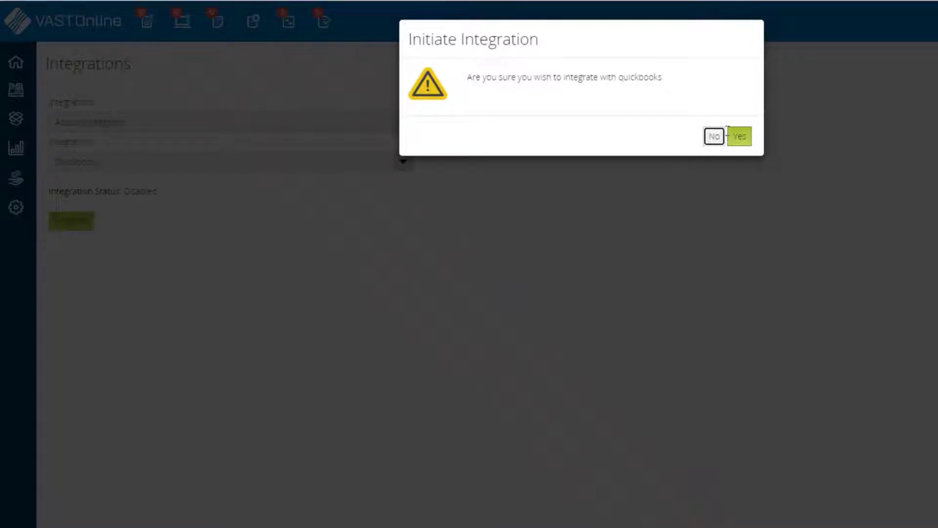
left_click(739, 137)
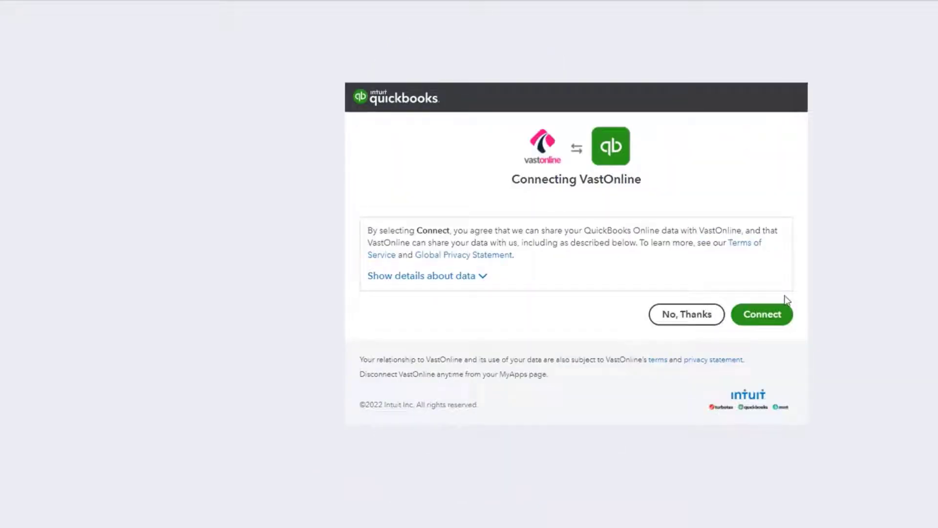
left_click(760, 323)
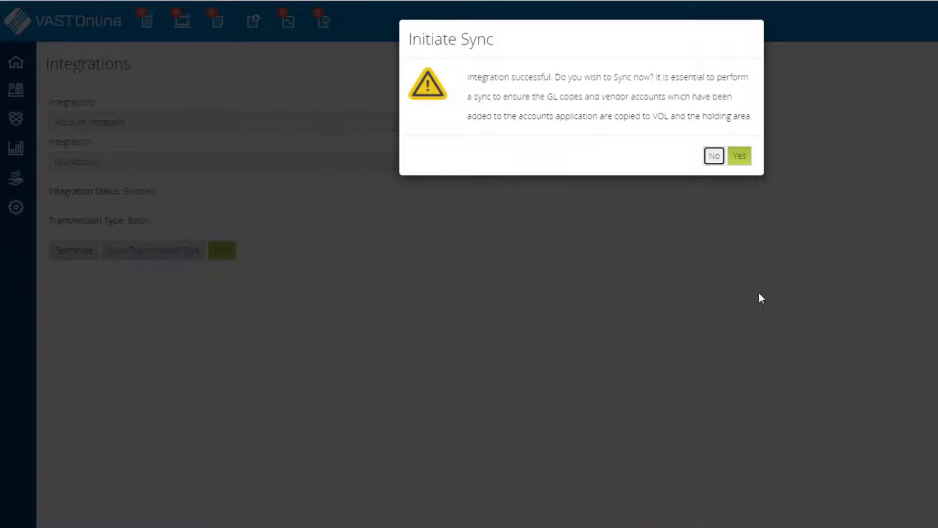
Run the initial accounts sync and change the integration's transmission type from batch to automatic
left_click(740, 156)
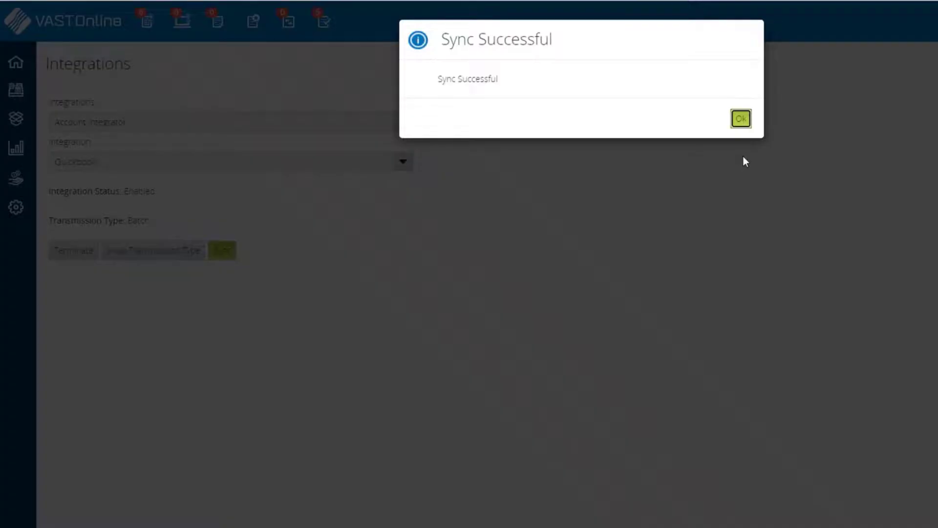
left_click(741, 120)
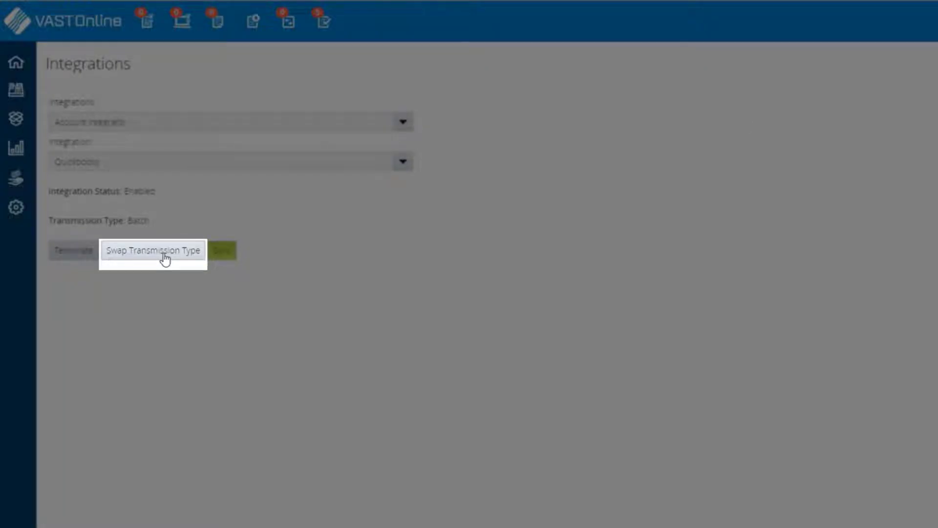
left_click(164, 254)
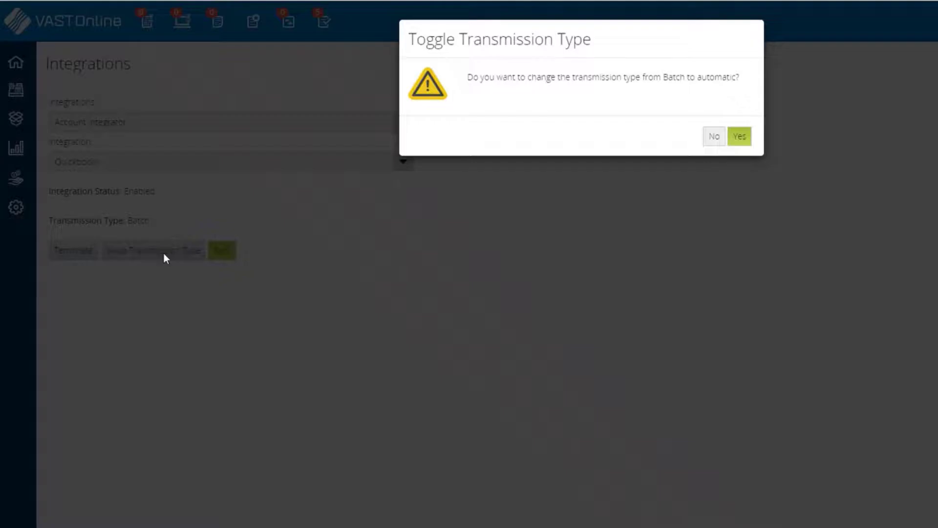
left_click(740, 136)
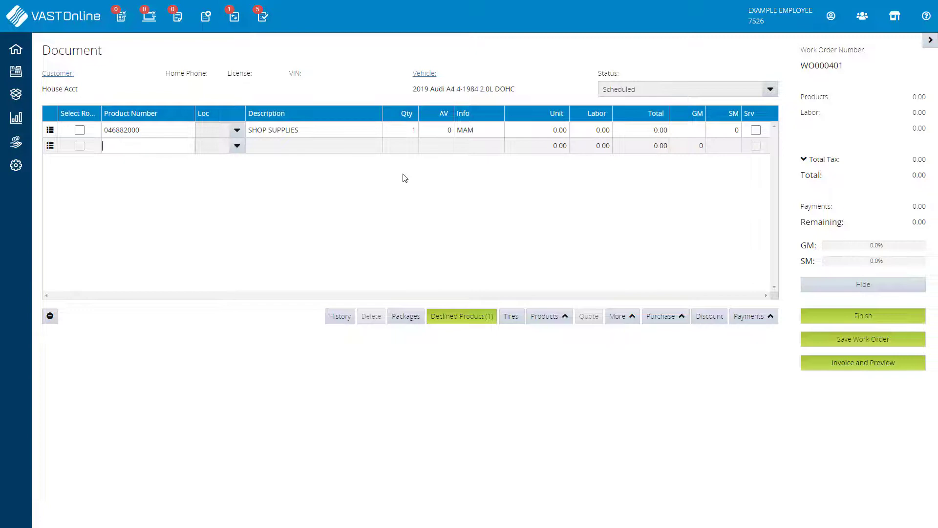
Add product 046200000, Miscellaneous Service Parts, to the work order with a unit price of 0.01
type("046200000")
key("Return")
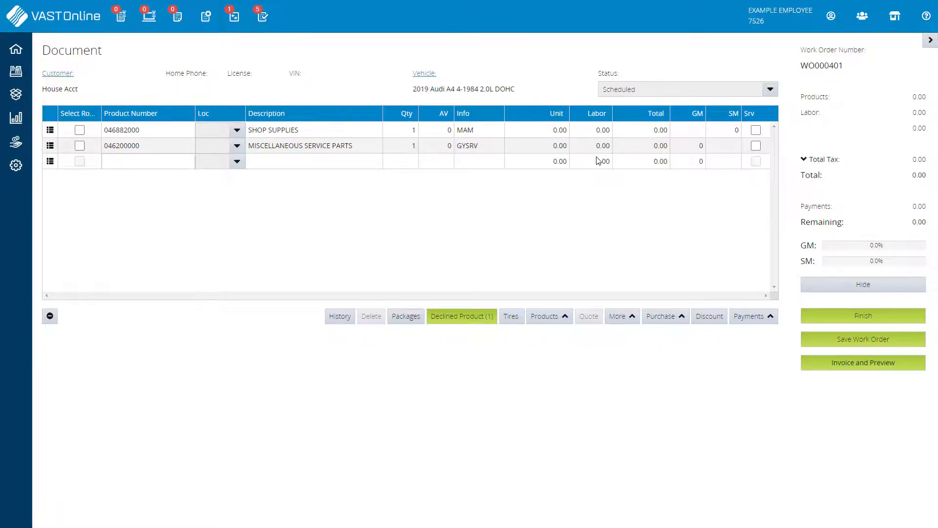
left_click(565, 146)
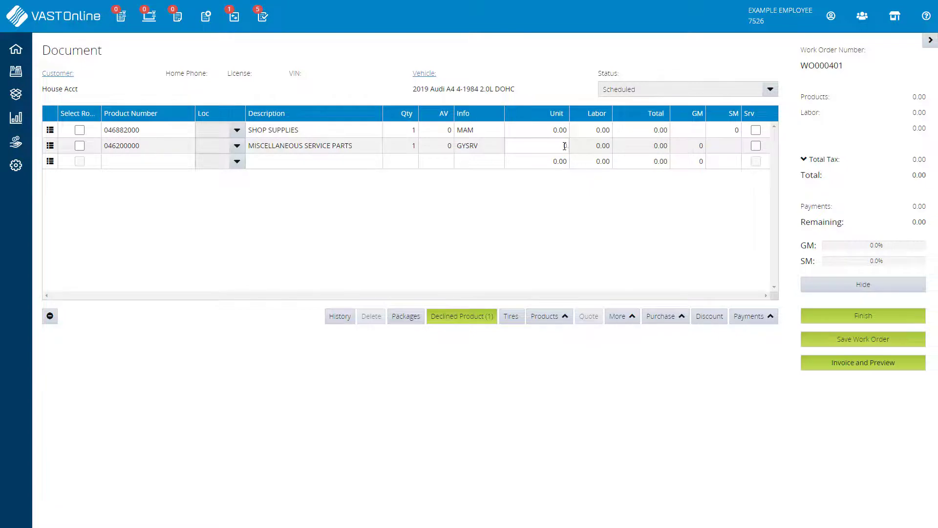
type("0.01")
Set the work order's payment type to CASH for the 0.01 amount and save the payment
left_click(137, 79)
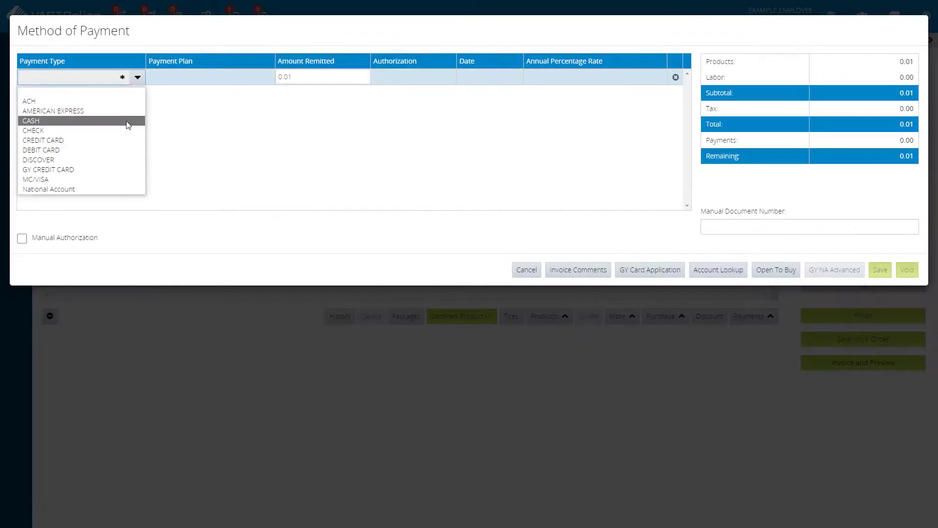
left_click(126, 121)
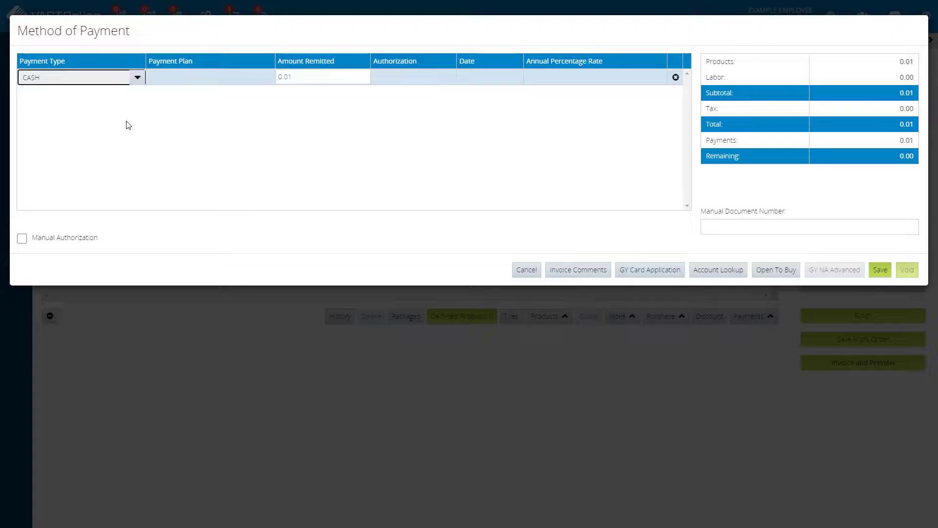
left_click(880, 270)
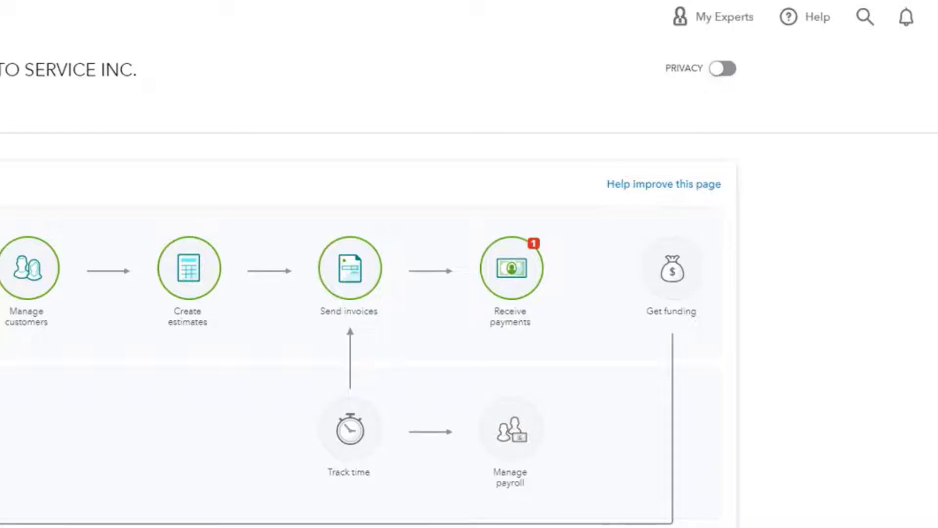
Switch to QuickBooks and open the journal entry for invoice INV000340 from the recent transactions
left_click(860, 14)
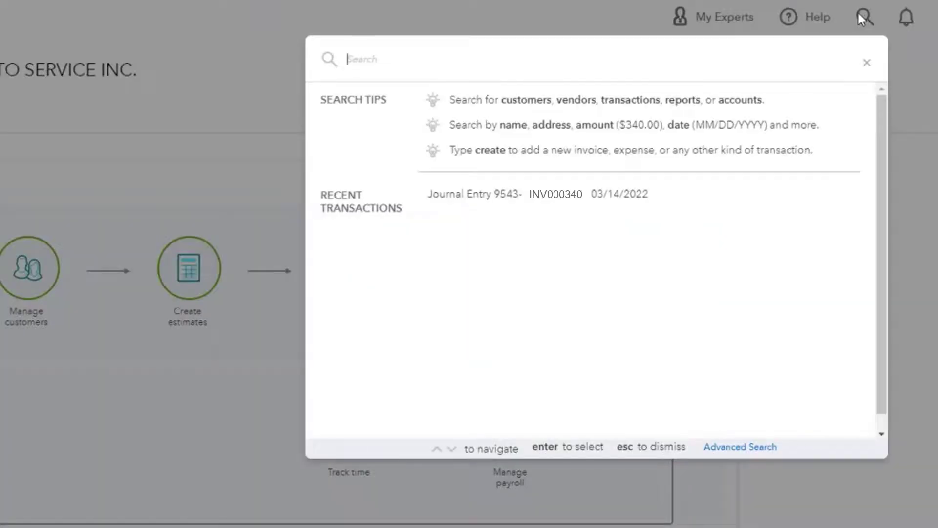
left_click(599, 203)
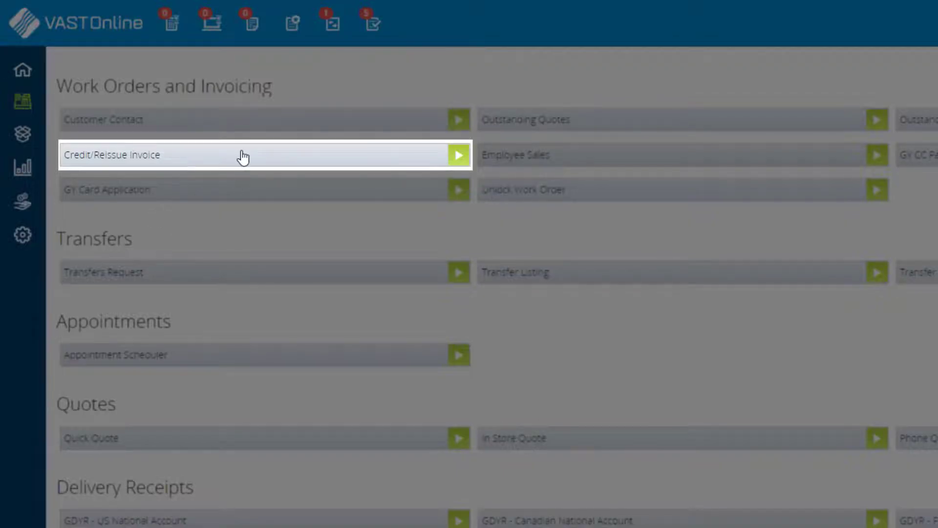
Switch to VAST Online, look up invoice INV000340 for credit or reissue, and select it
left_click(243, 156)
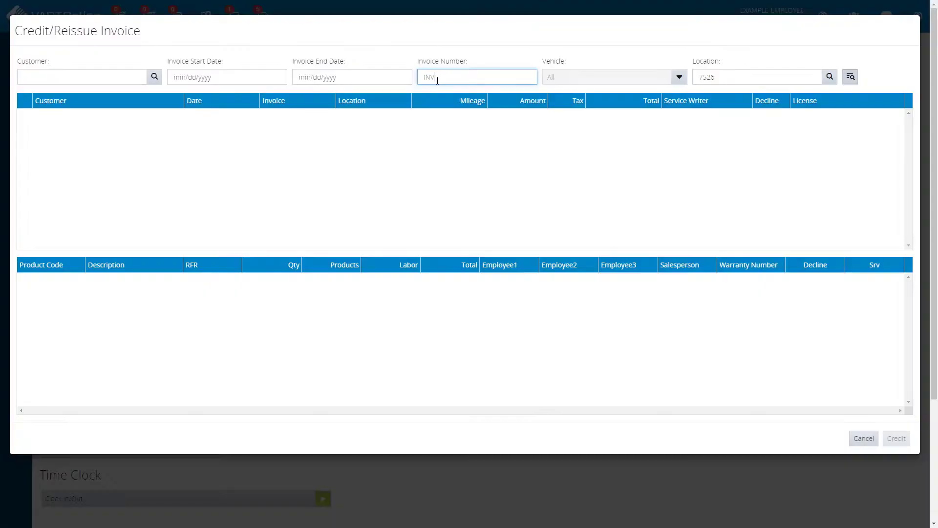
type("60")
type("340")
key("Return")
left_click(375, 121)
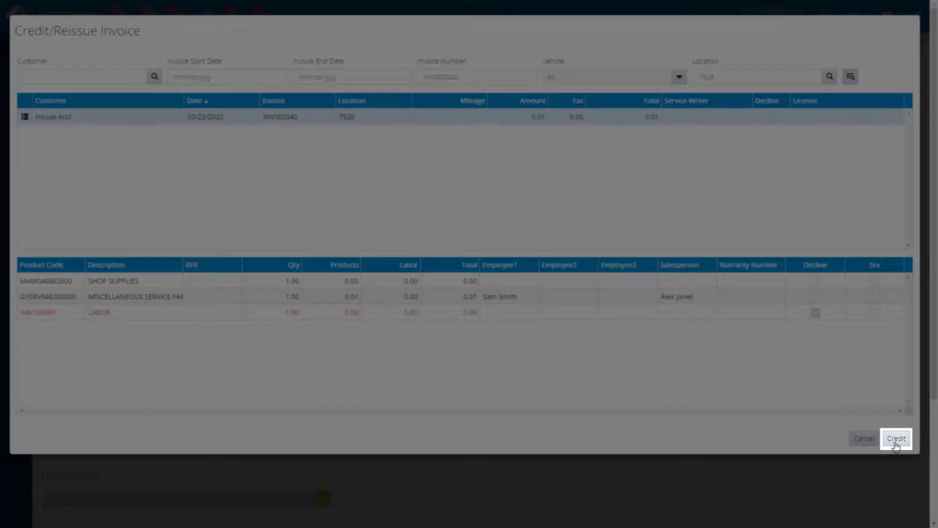
Credit the selected invoice with payment type CASH, save it, and decline reissuing the work order
left_click(896, 438)
left_click(128, 77)
left_click(133, 108)
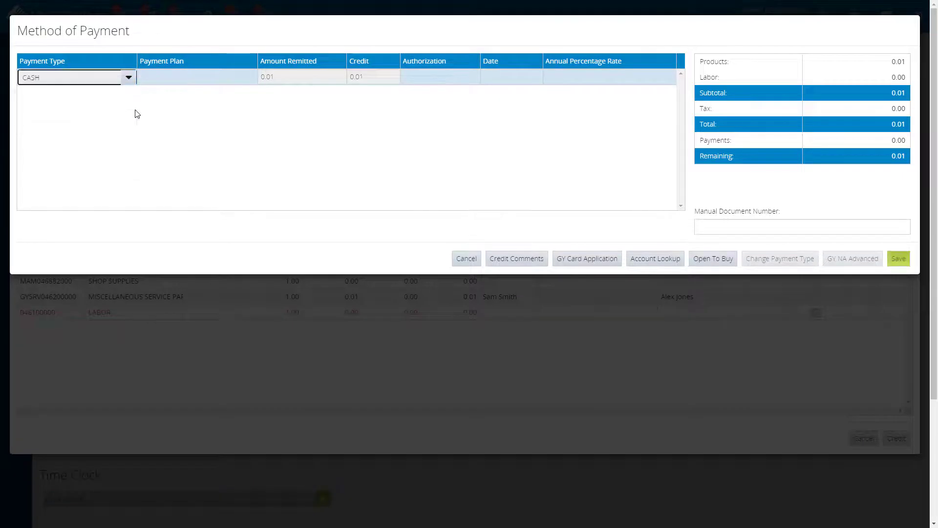
left_click(898, 258)
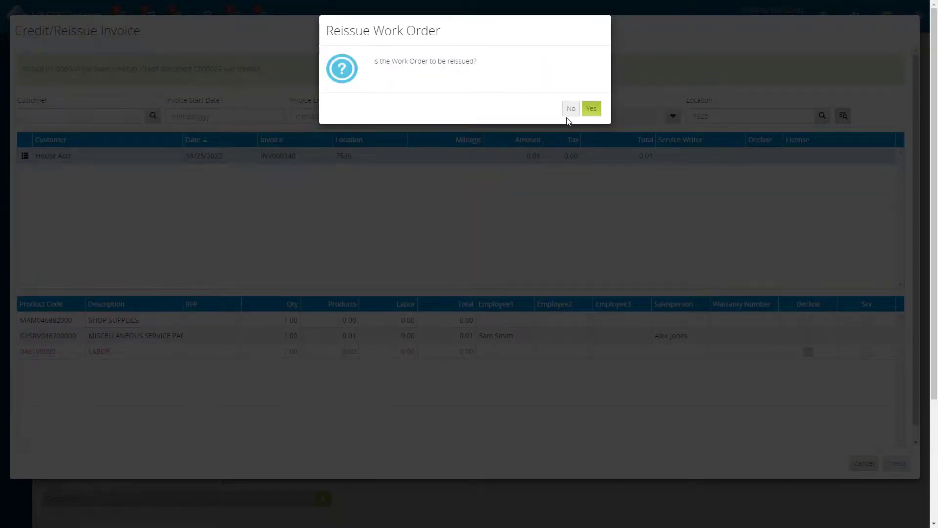
left_click(571, 109)
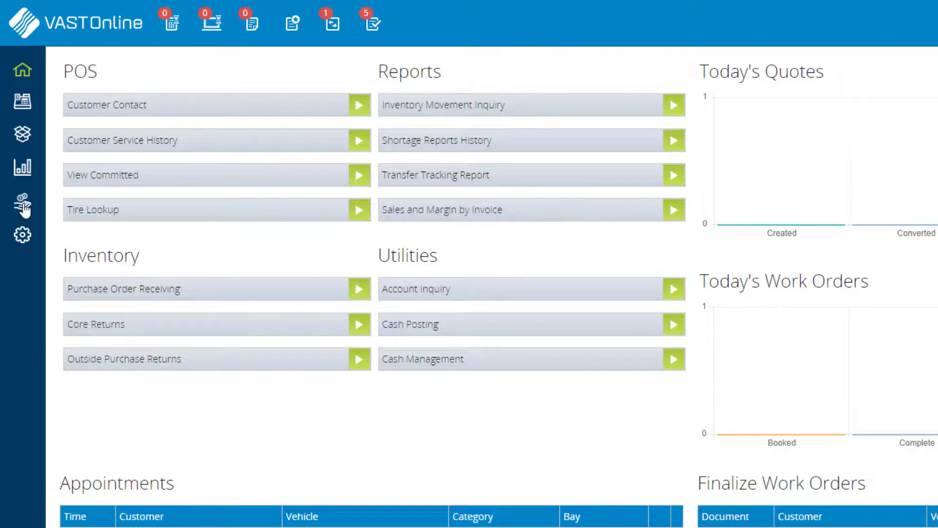
Open the Accounts Integration summary under Accounts Maintenance
left_click(23, 205)
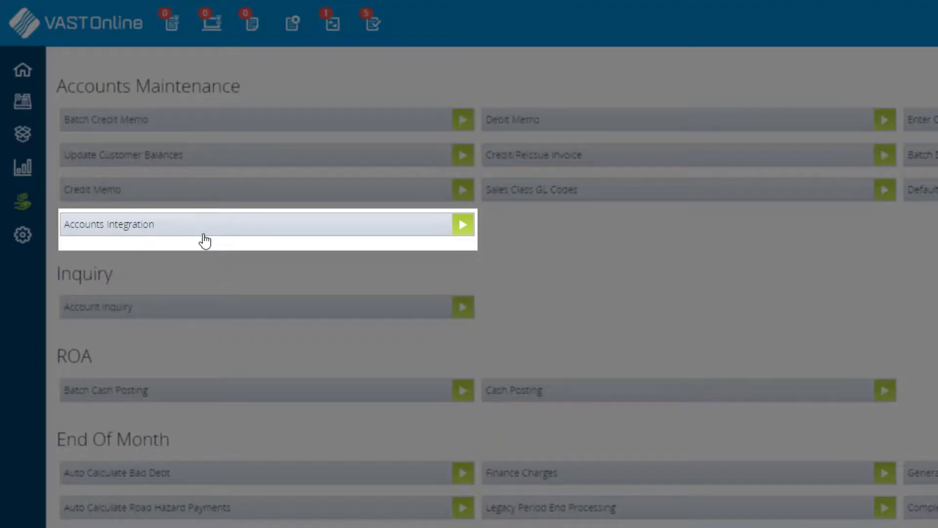
left_click(205, 234)
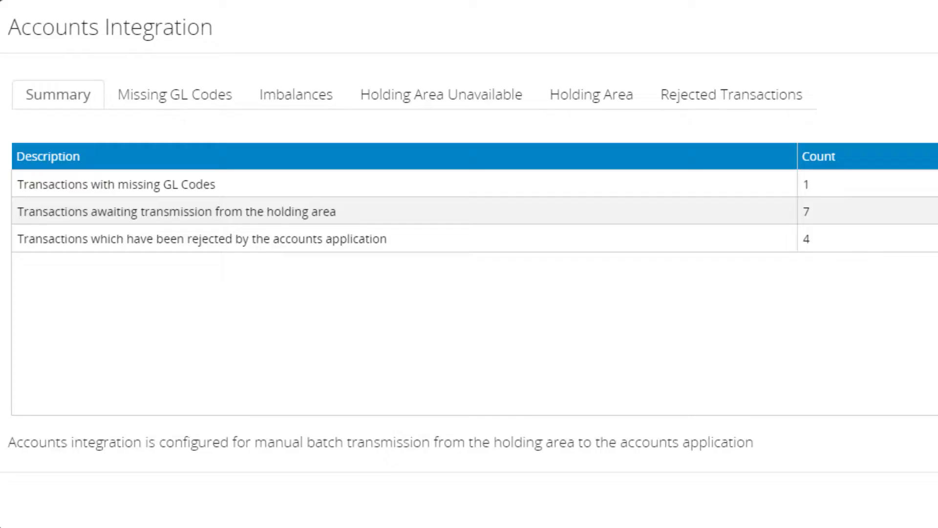